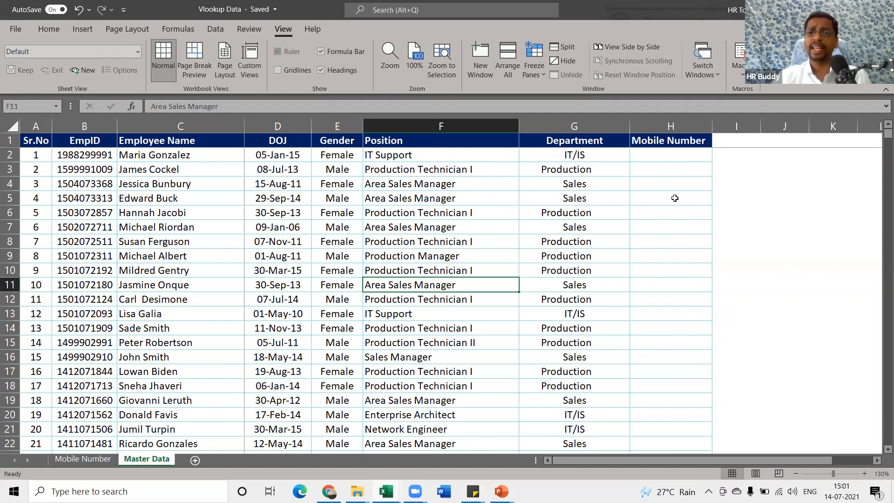
pyautogui.moveTo(665, 153); pyautogui.dragTo(665, 211)
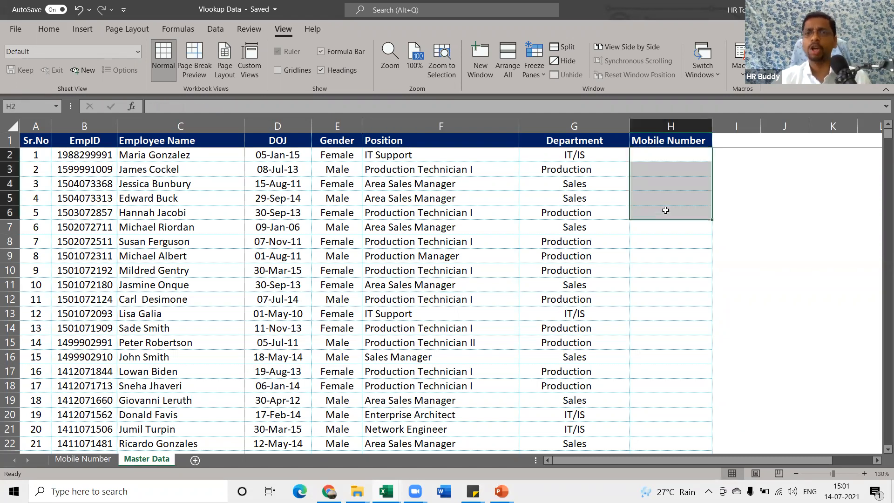
pyautogui.click(664, 185)
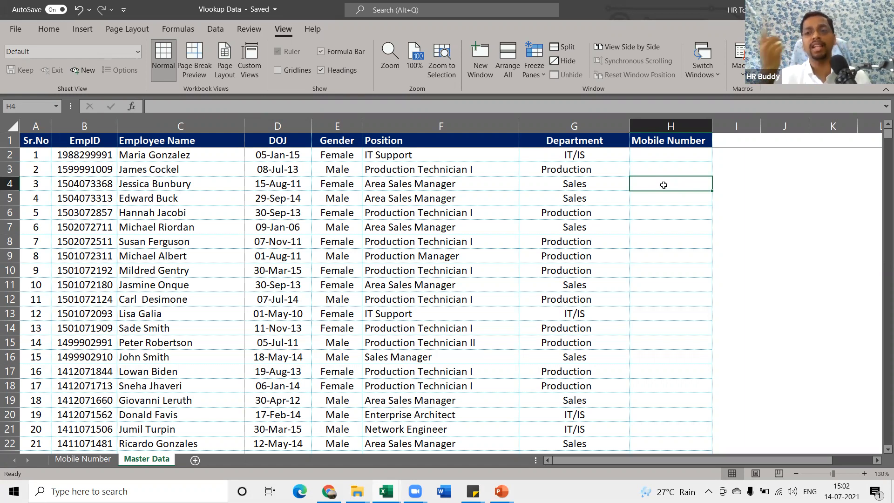
# In Book1, shade the employee records from B2:D6 down to the last row Gold, Lighter 80%
pyautogui.hotkey('alt', 'Tab')
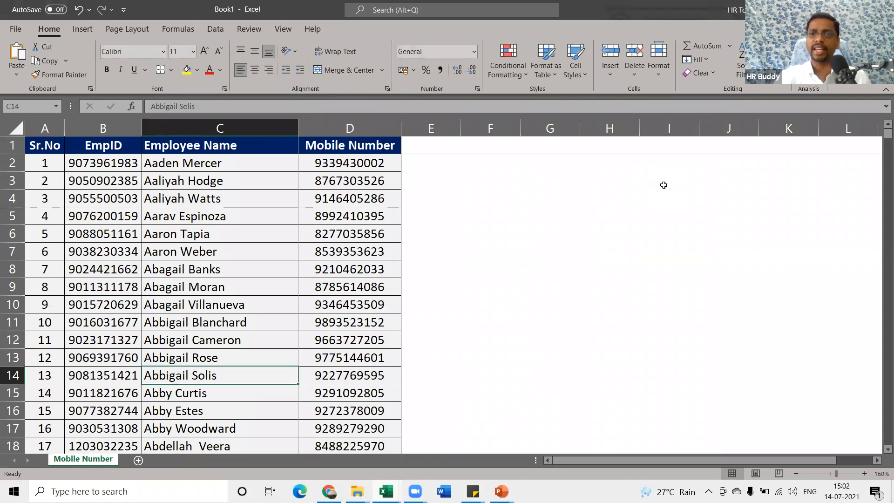
pyautogui.moveTo(85, 158); pyautogui.dragTo(300, 238)
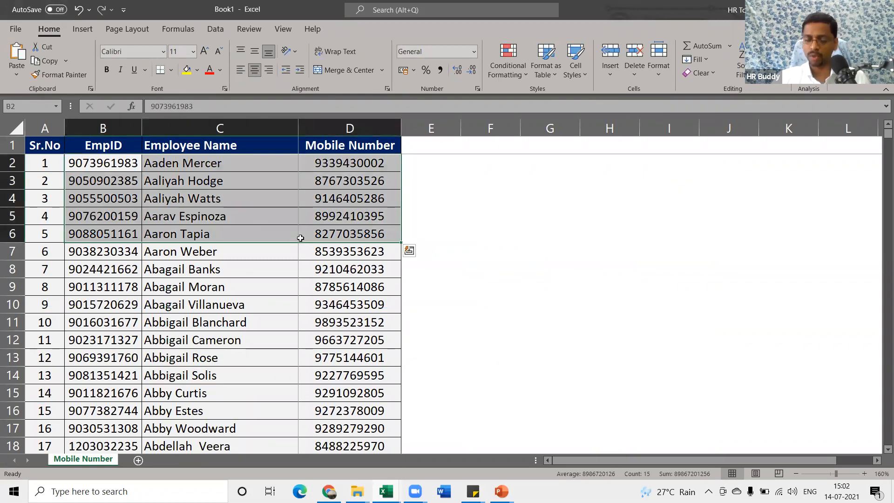
pyautogui.hotkey('ctrl', 'shift', 'Down')
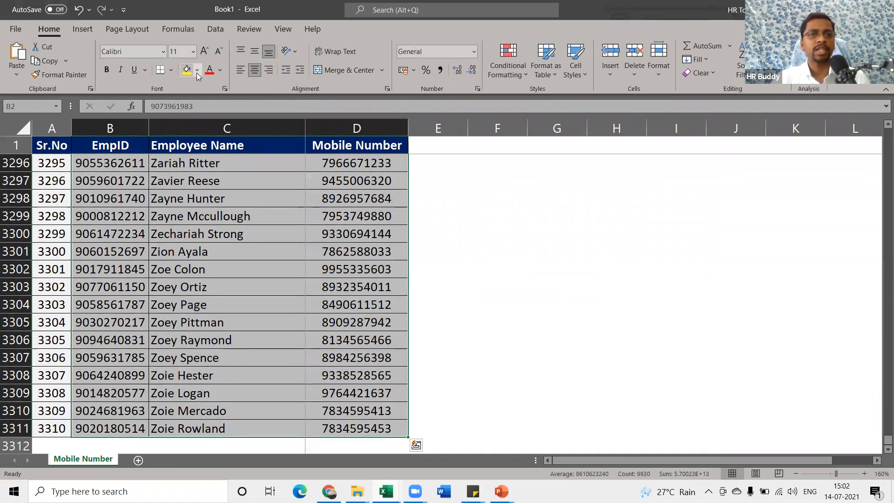
pyautogui.click(197, 69)
pyautogui.click(252, 114)
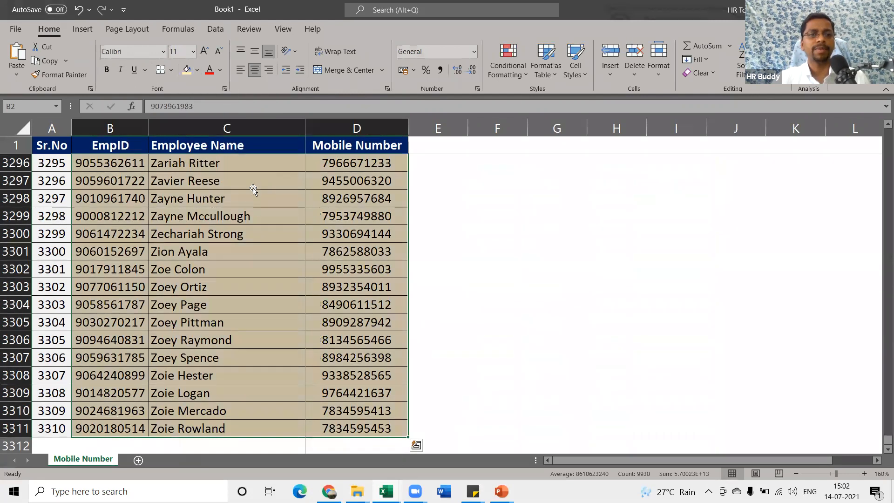
pyautogui.click(253, 188)
# Return to the first employee name in Book1, then go back to the Master Data workbook
pyautogui.hotkey('ctrl', 'Up')
pyautogui.press('Down')
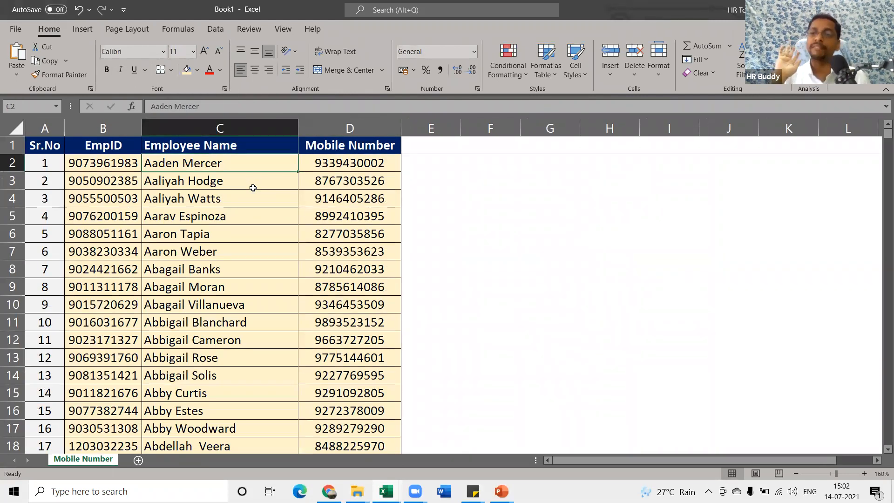
pyautogui.hotkey('alt', 'Tab')
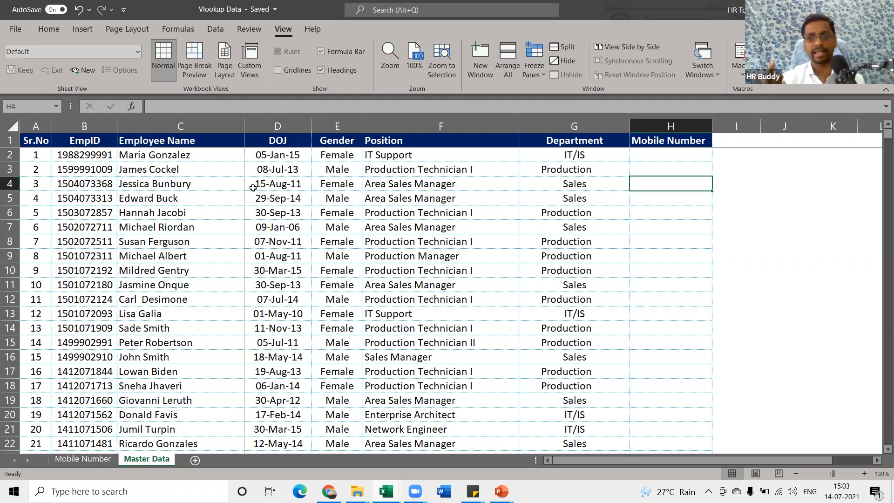
pyautogui.hotkey('alt', 'Tab')
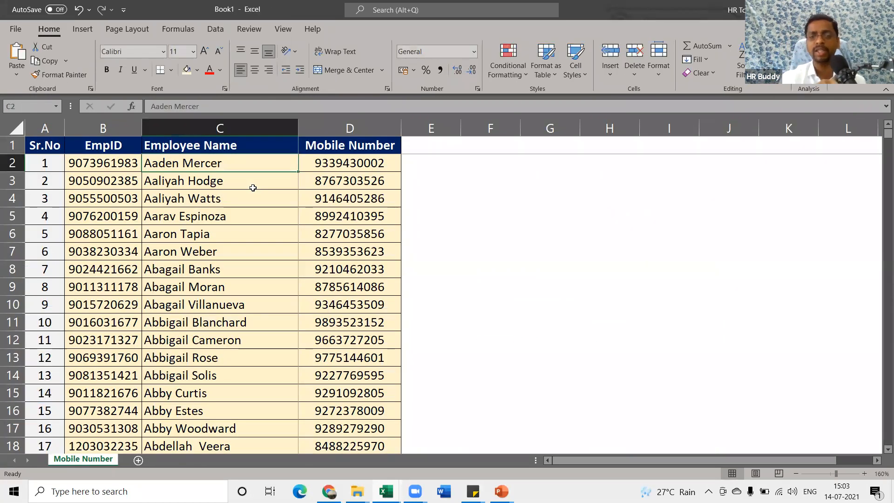
pyautogui.hotkey('alt', 'Tab')
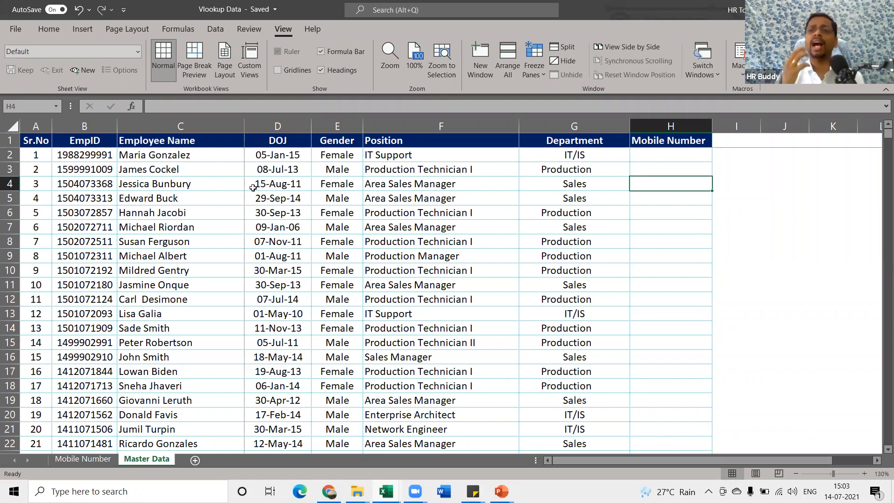
pyautogui.hotkey('alt', 'Tab')
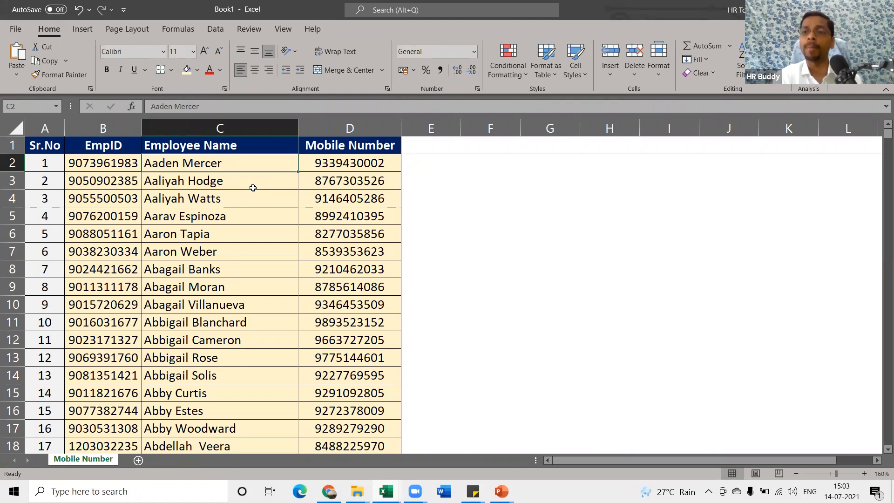
pyautogui.hotkey('alt', 'Tab')
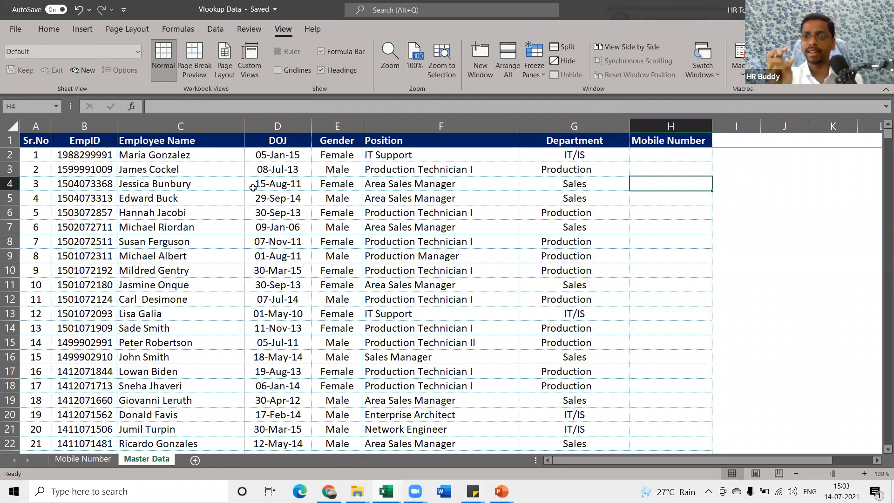
pyautogui.hotkey('alt', 'Tab')
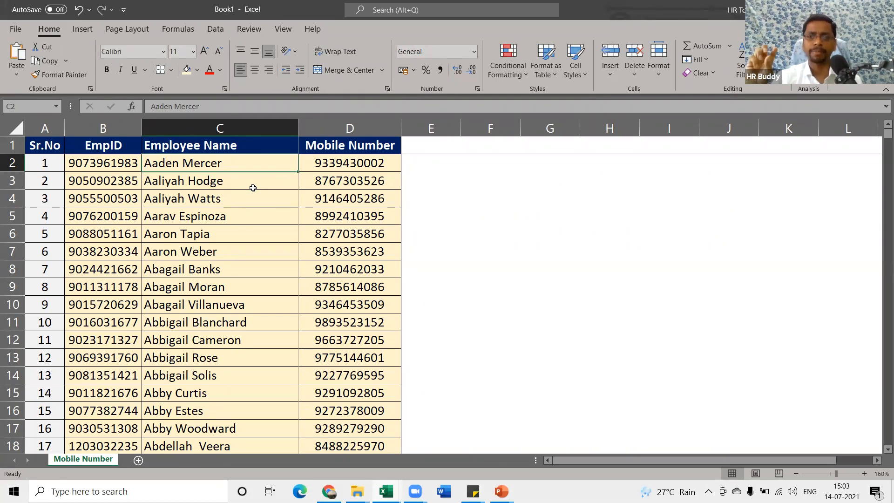
pyautogui.hotkey('alt', 'Tab')
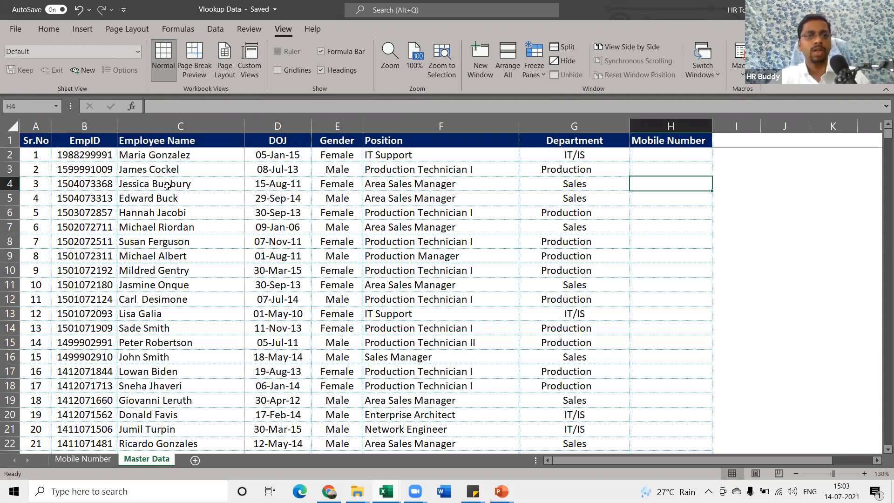
# Replace the first employee's name in Master Data cell C2 with the lookup employee's full name
pyautogui.click(171, 160)
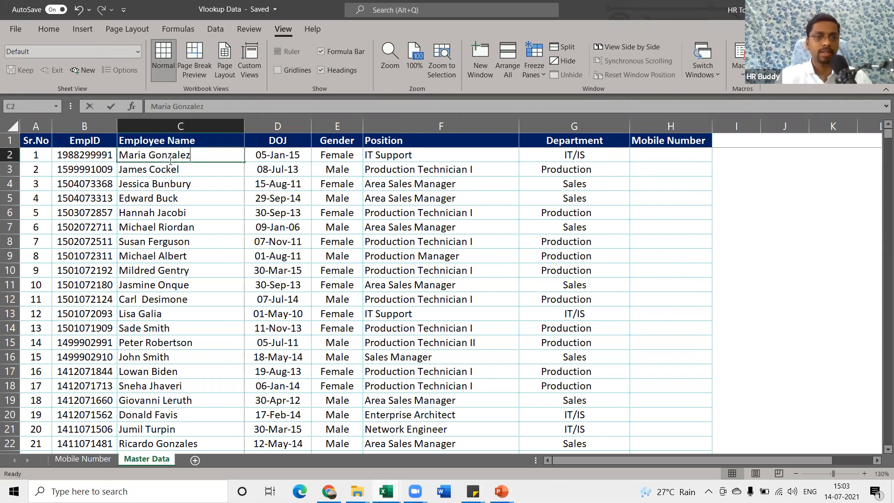
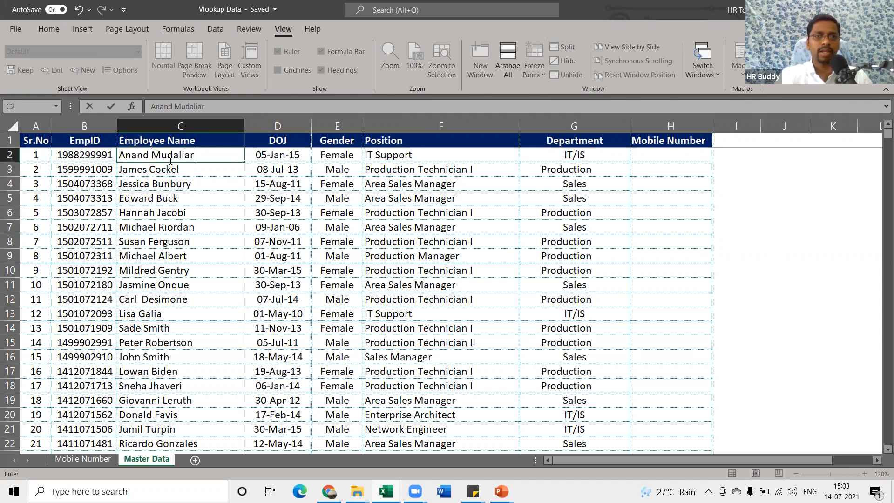
pyautogui.press('Return')
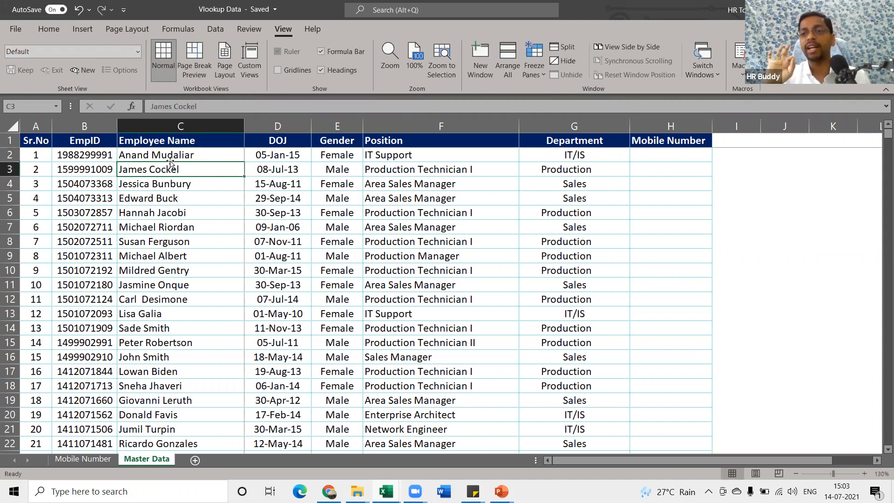
# In Book1, overwrite the name in C3308 with that same full name, then return to C2
pyautogui.hotkey('alt', 'Tab')
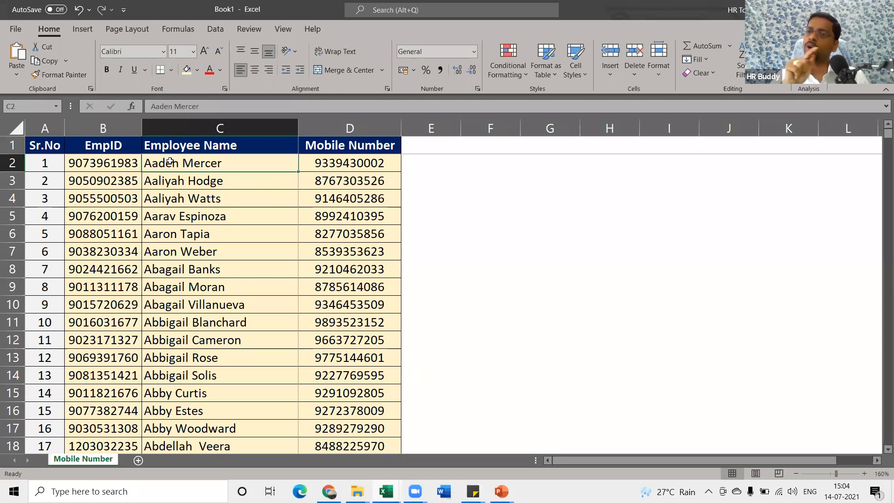
pyautogui.click(172, 296)
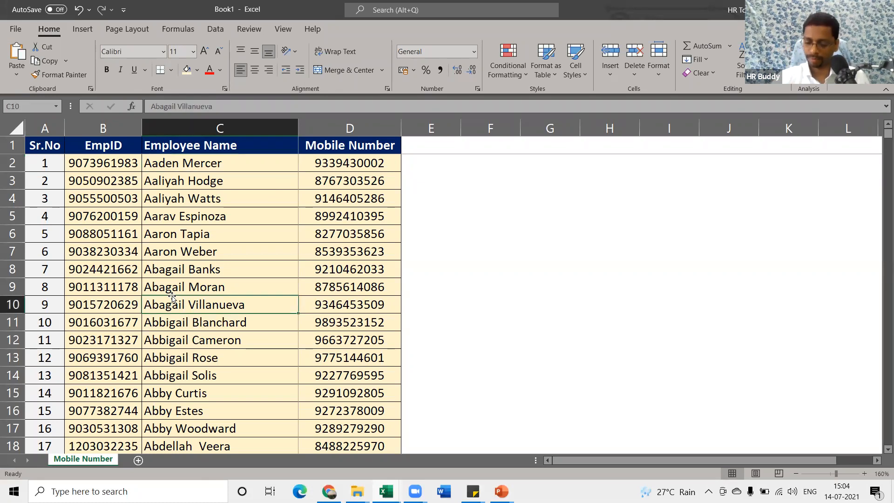
pyautogui.hotkey('ctrl', 'Down')
pyautogui.press('Up')
pyautogui.press('Up')
pyautogui.press('Up')
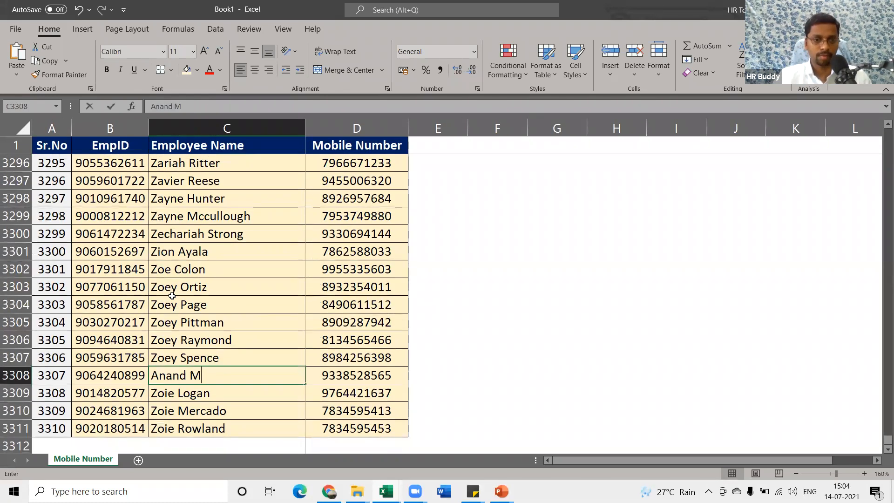
pyautogui.press('Return')
pyautogui.hotkey('ctrl', 'Up')
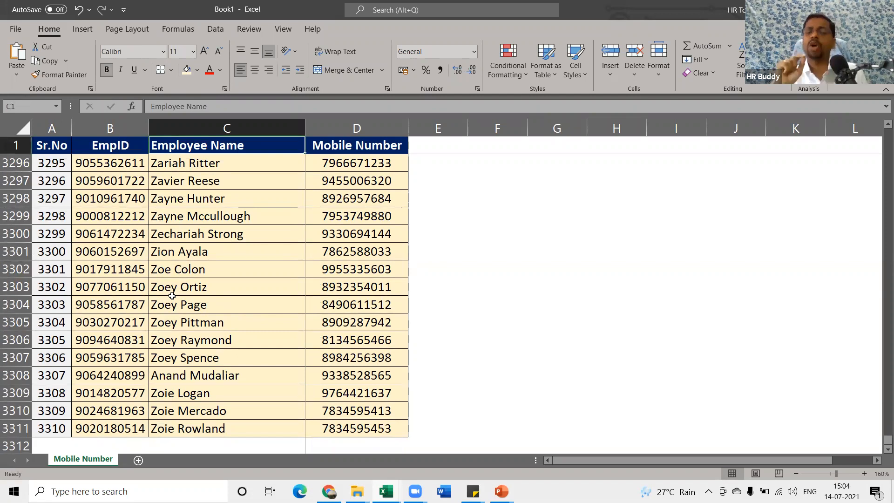
pyautogui.press('Down')
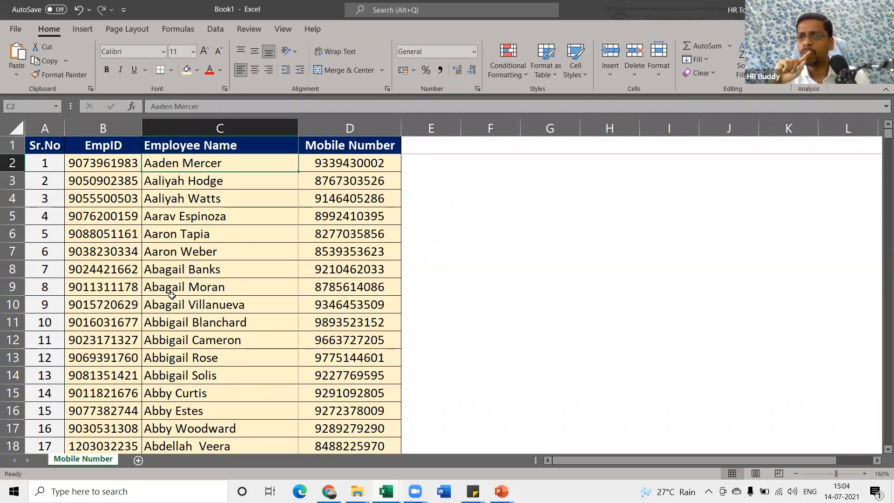
# Find the employee in Book1, copy their mobile number, and paste it into Master Data cell H2
pyautogui.hotkey('ctrl', 'f')
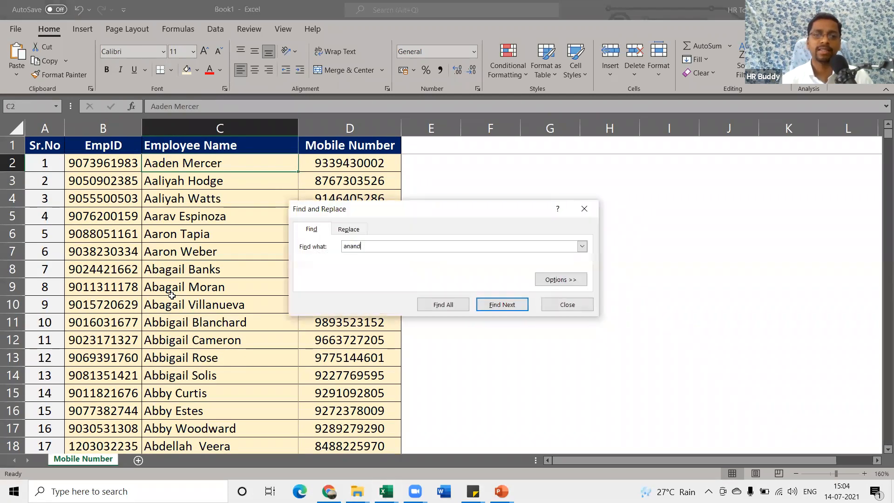
pyautogui.press('Return')
pyautogui.press('Escape')
pyautogui.press('Right')
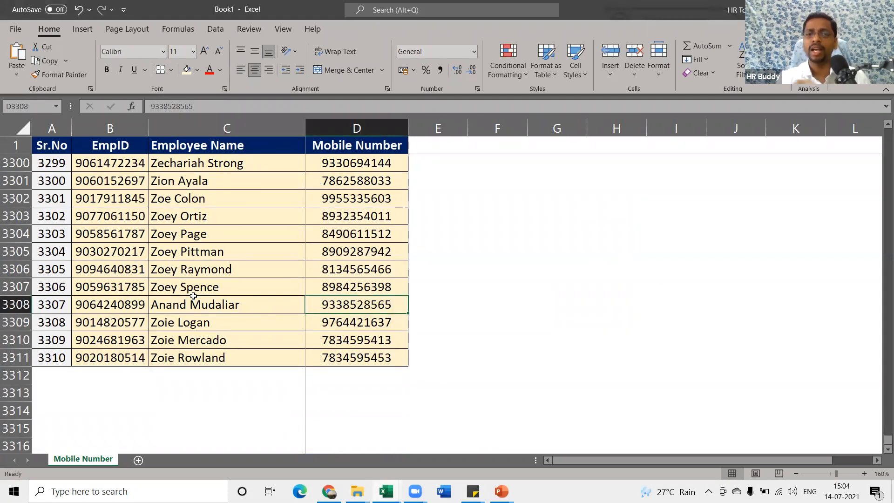
pyautogui.hotkey('ctrl', 'c')
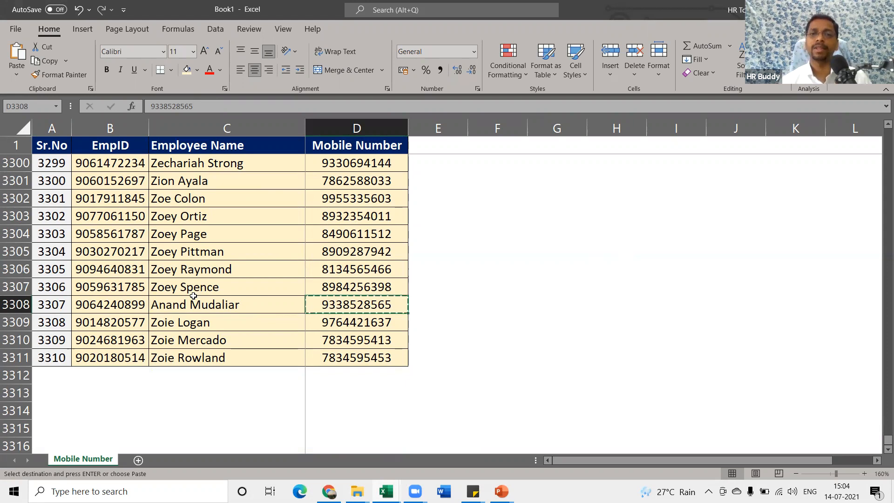
pyautogui.hotkey('alt', 'Tab')
pyautogui.press('Right')
pyautogui.press('Right')
pyautogui.press('Right')
pyautogui.press('Right')
pyautogui.press('Right')
pyautogui.hotkey('ctrl', 'v')
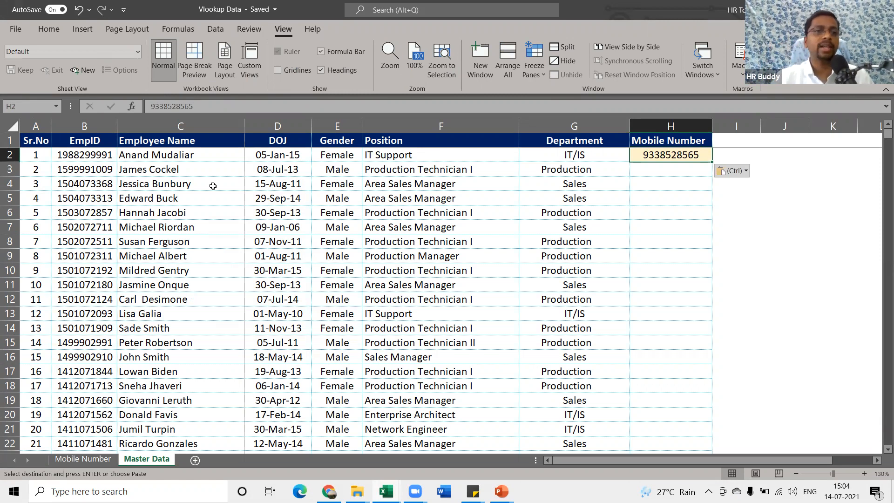
# Undo a stray paste into C2, then enter a shortened form of the employee's name in C3
pyautogui.click(169, 159)
pyautogui.press('Return')
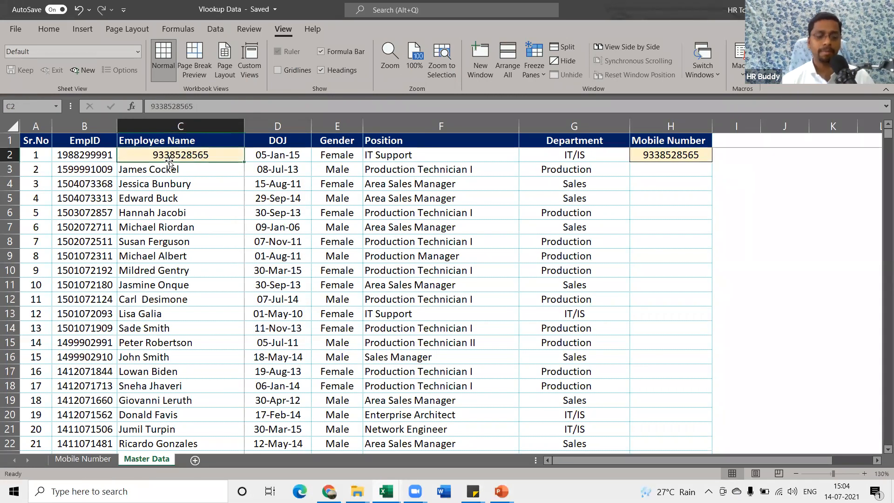
pyautogui.hotkey('ctrl', 'z')
pyautogui.press('Down')
pyautogui.write('Anad')
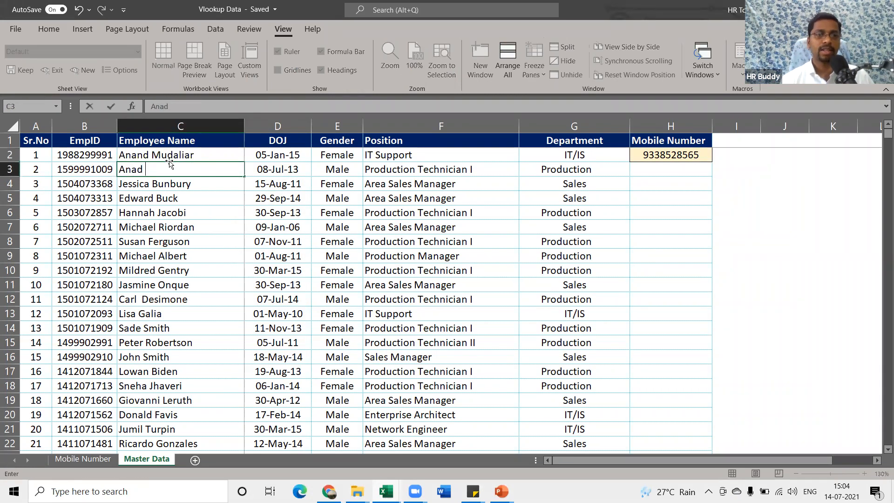
pyautogui.press('BackSpace')
pyautogui.press('BackSpace')
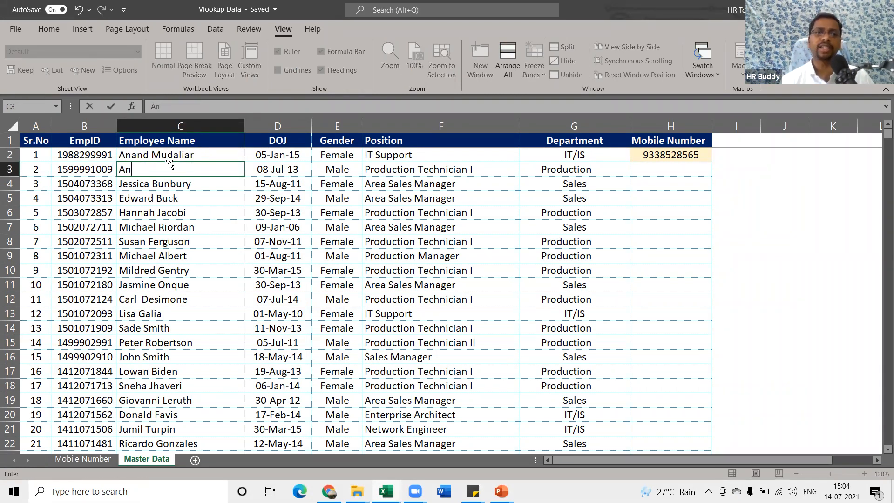
pyautogui.write('and Mu')
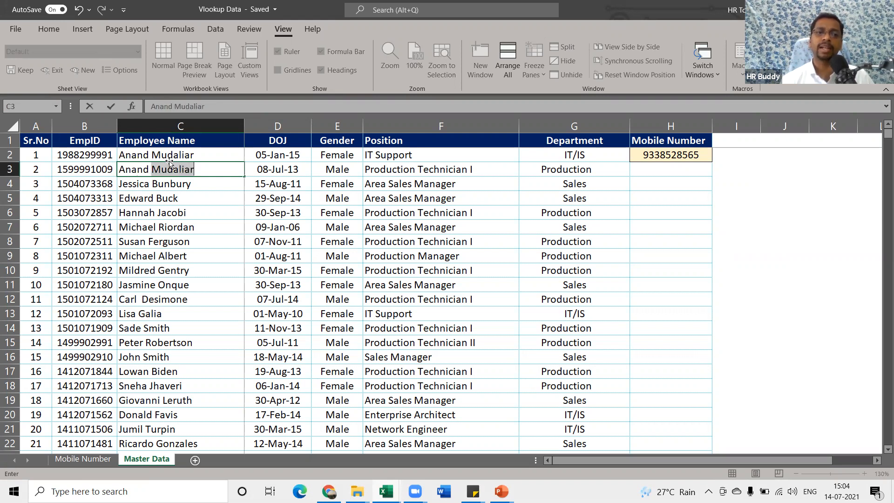
pyautogui.press('BackSpace')
pyautogui.press('BackSpace')
pyautogui.press('Return')
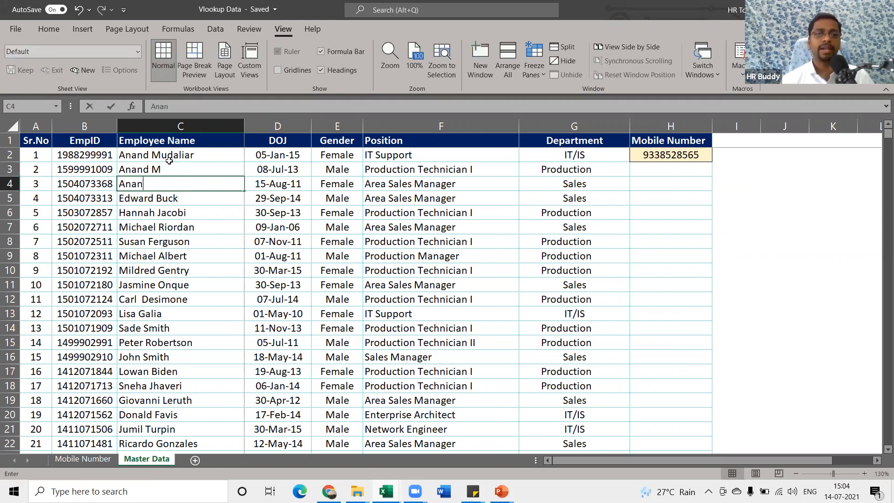
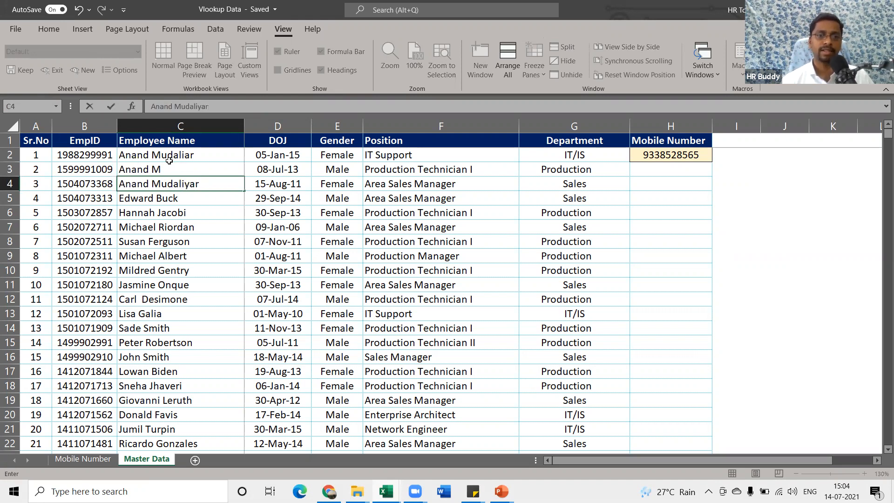
# Enter misspelled name variants in C4–C6, then undo them along with the H2 paste
pyautogui.press('Return')
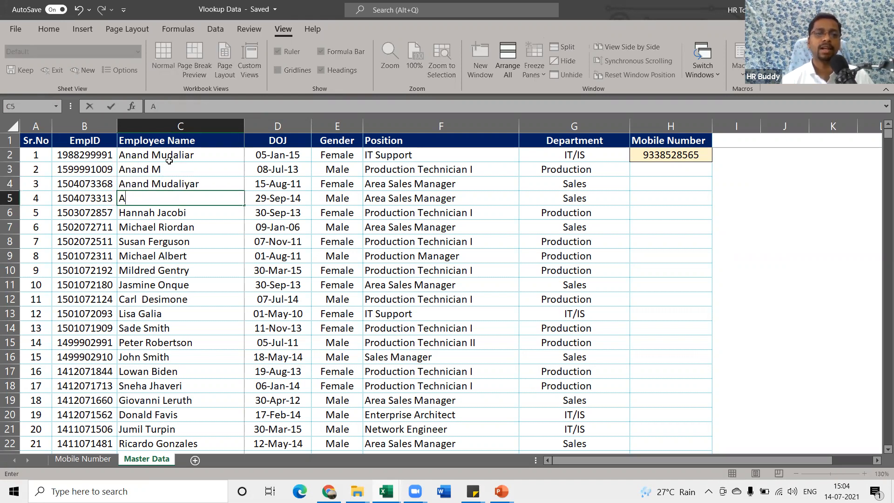
pyautogui.press('Return')
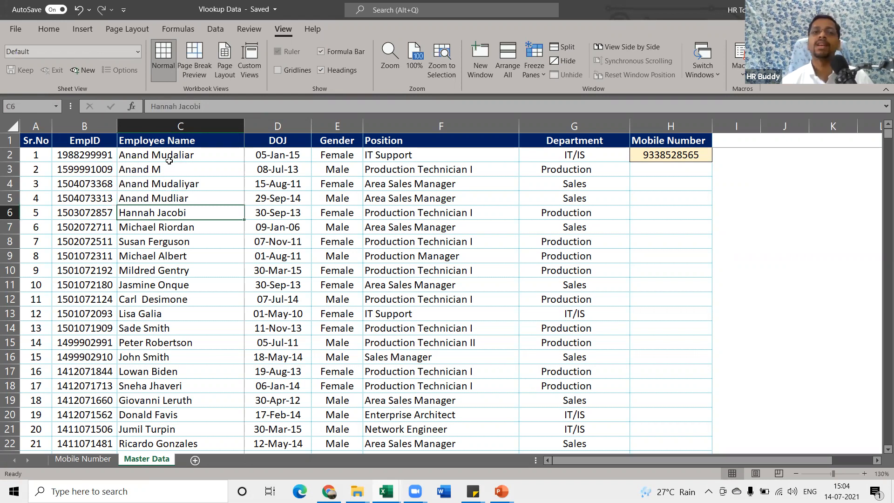
pyautogui.write('Annad')
pyautogui.press('BackSpace')
pyautogui.press('BackSpace')
pyautogui.press('BackSpace')
pyautogui.write('a')
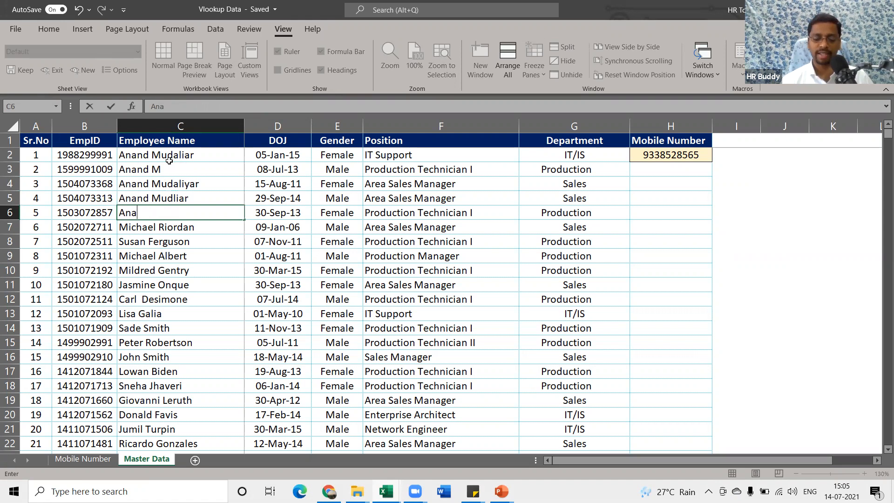
pyautogui.write('nd')
pyautogui.press('Return')
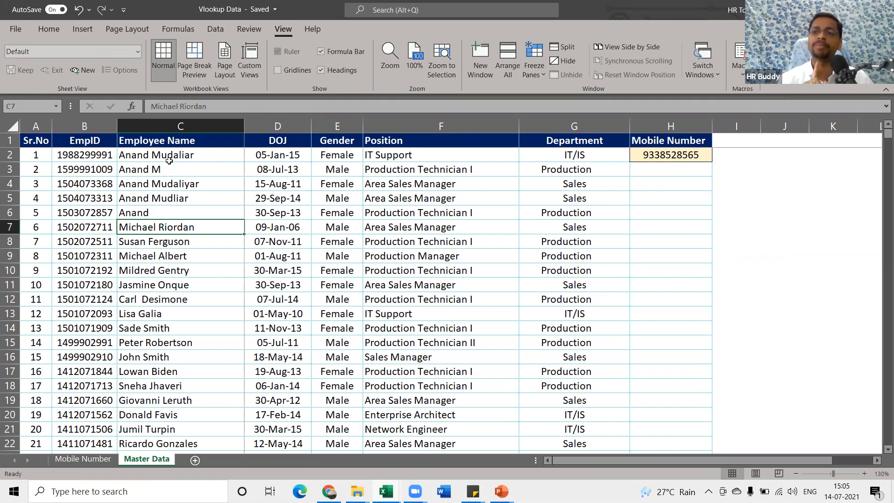
pyautogui.hotkey('ctrl', 'z')
pyautogui.hotkey('ctrl', 'z')
pyautogui.hotkey('ctrl', 'z')
pyautogui.hotkey('ctrl', 'z')
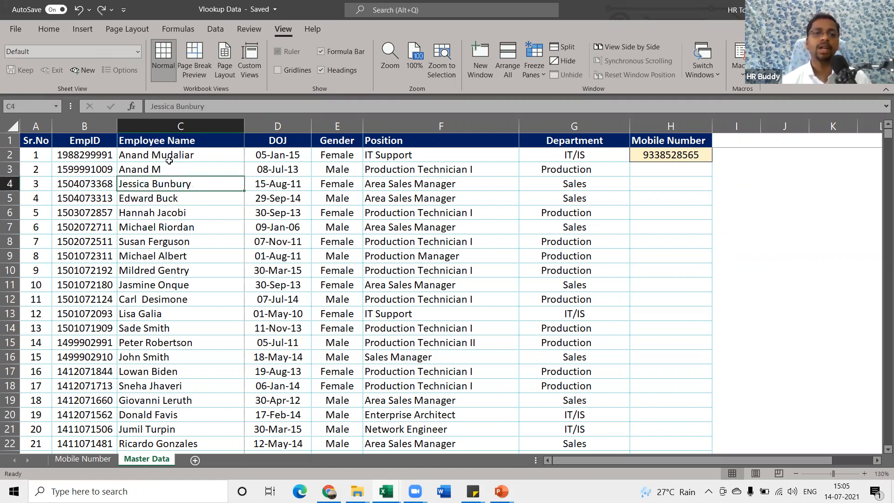
pyautogui.hotkey('ctrl', 'z')
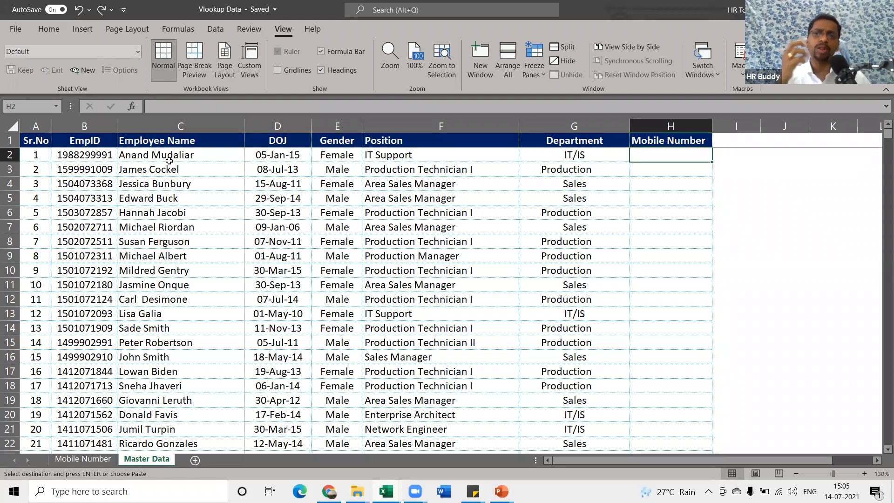